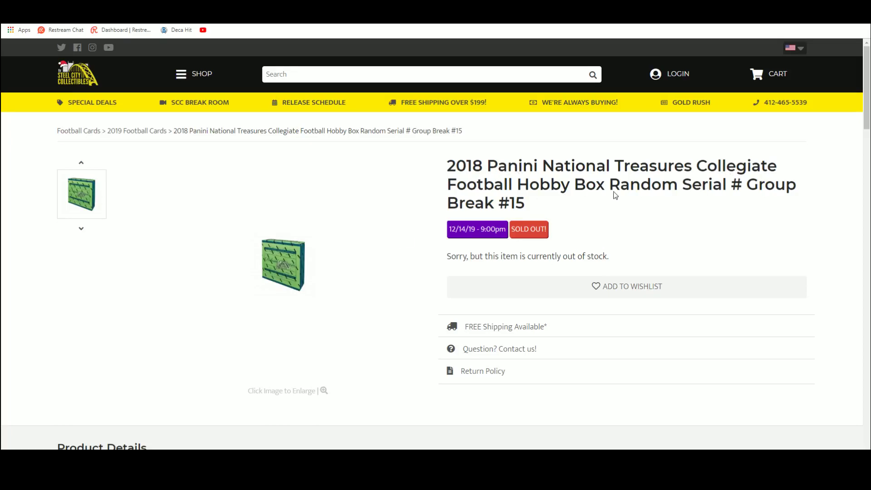
- Switch from the Break #15 page to the blank RANDOM.ORG List Randomizer form
key("ctrl+Tab")
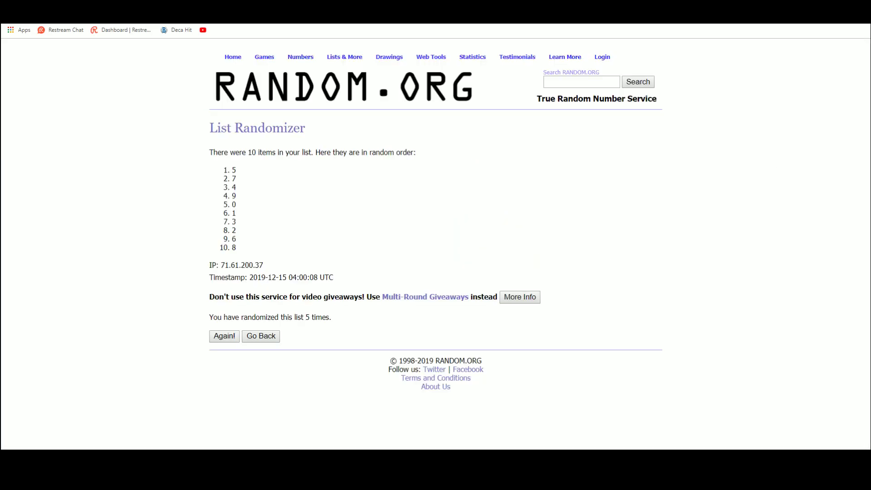
- Copy the ten buyer names from A1:A10 into the List Randomizer box
left_click(272, 349)
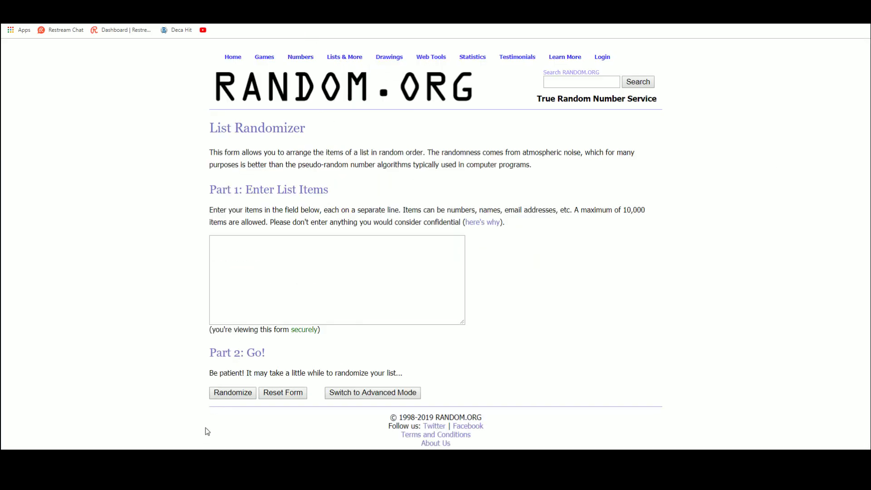
key("alt+Tab")
left_click_drag(241, 120, 222, 248)
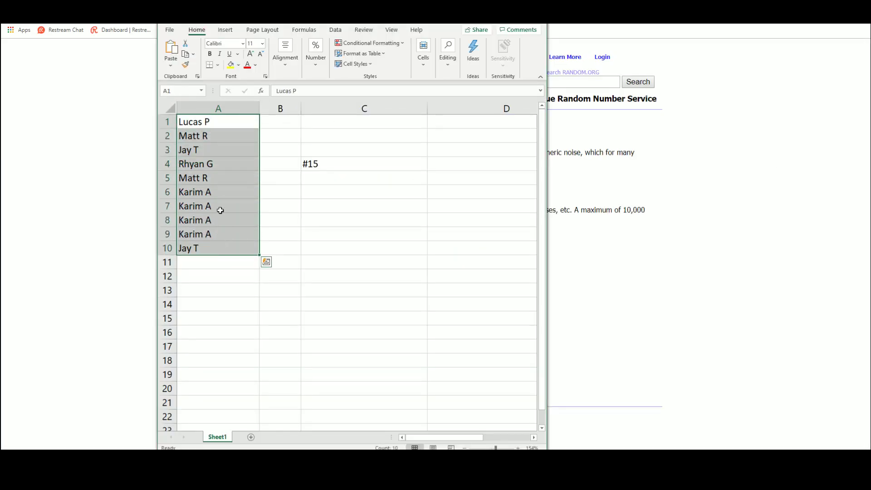
right_click(221, 183)
left_click(247, 203)
left_click(60, 228)
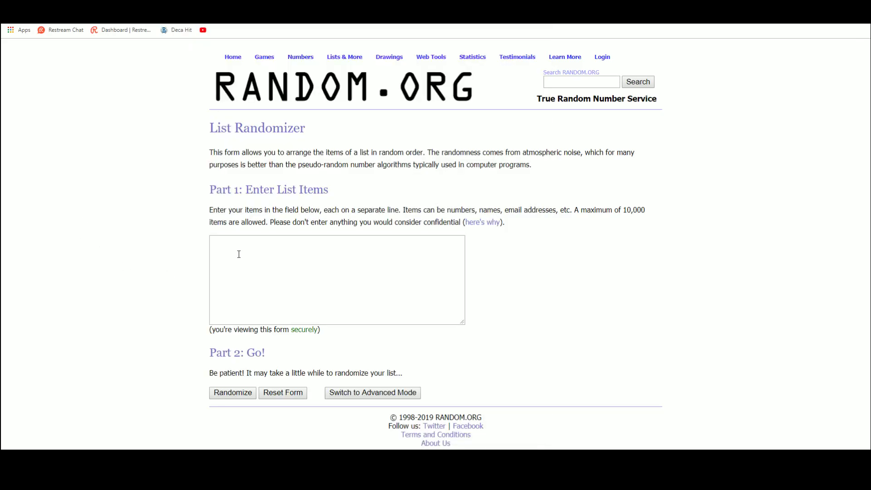
left_click(239, 251)
key("ctrl+v")
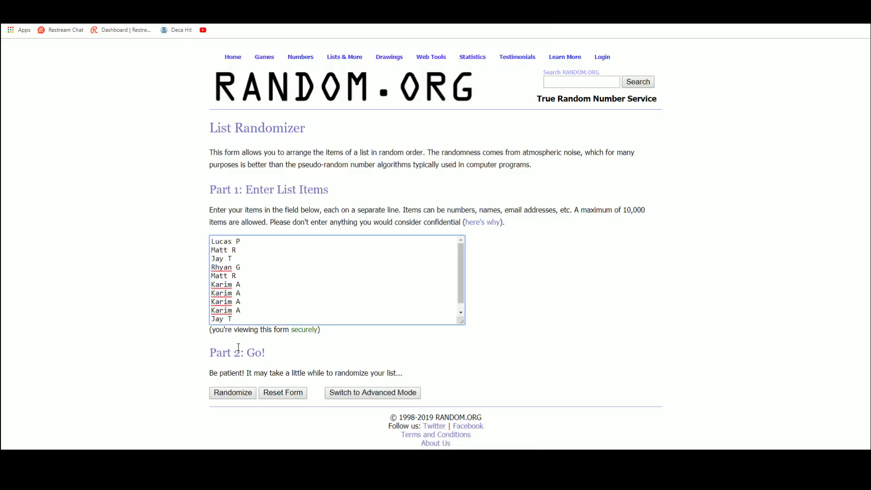
- Randomize the name list five times and copy the final shuffled order
left_click(233, 392)
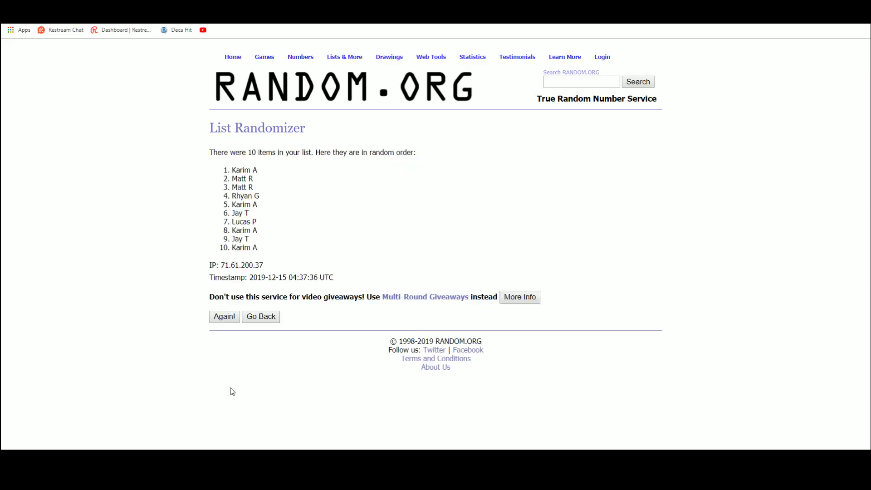
left_click(219, 319)
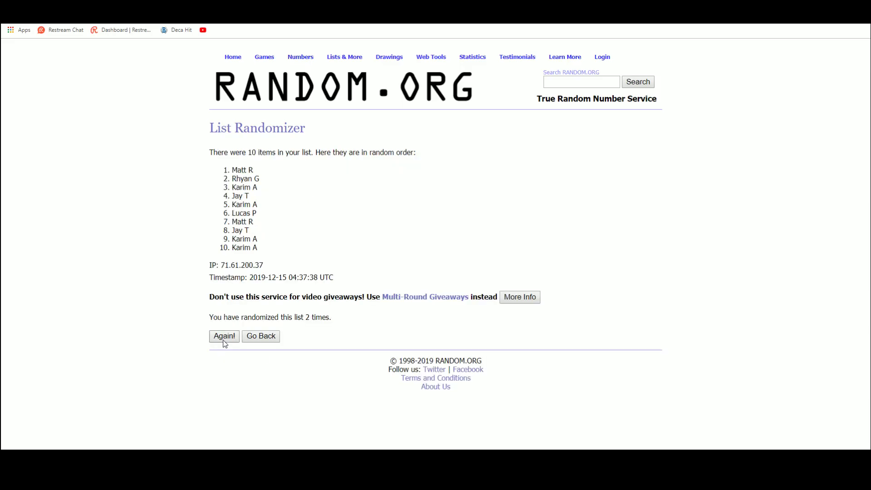
key("Return")
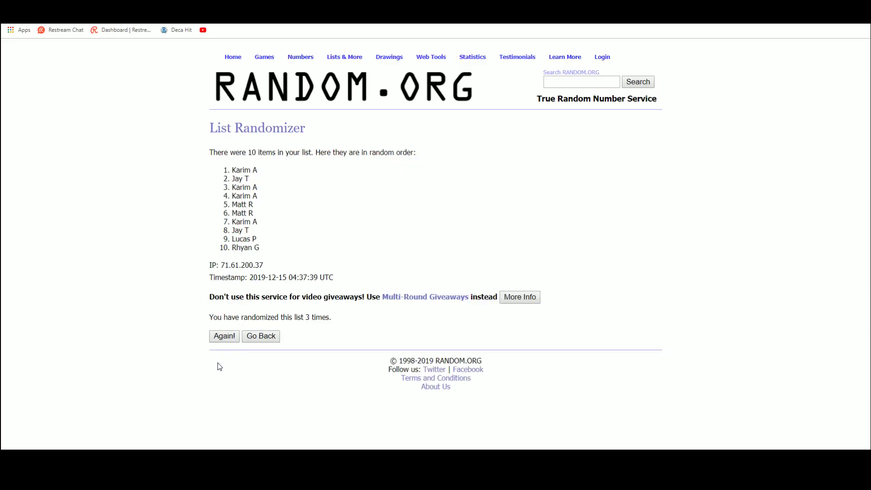
key("Return")
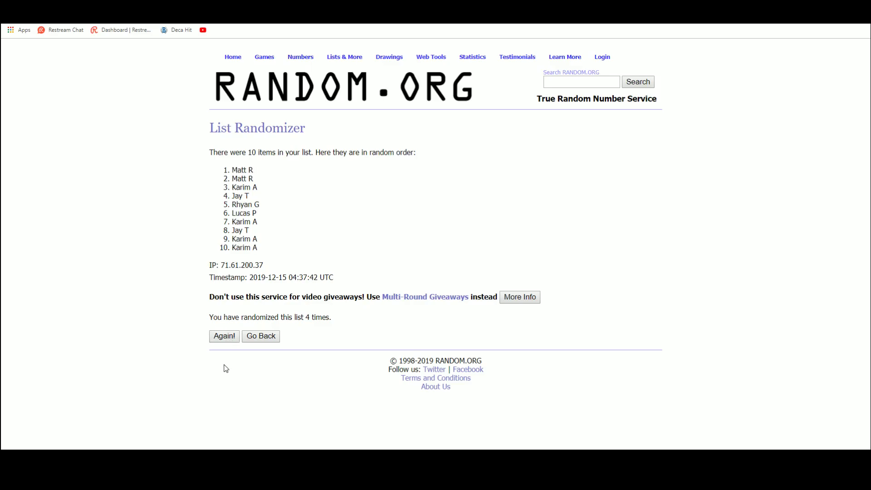
left_click(227, 338)
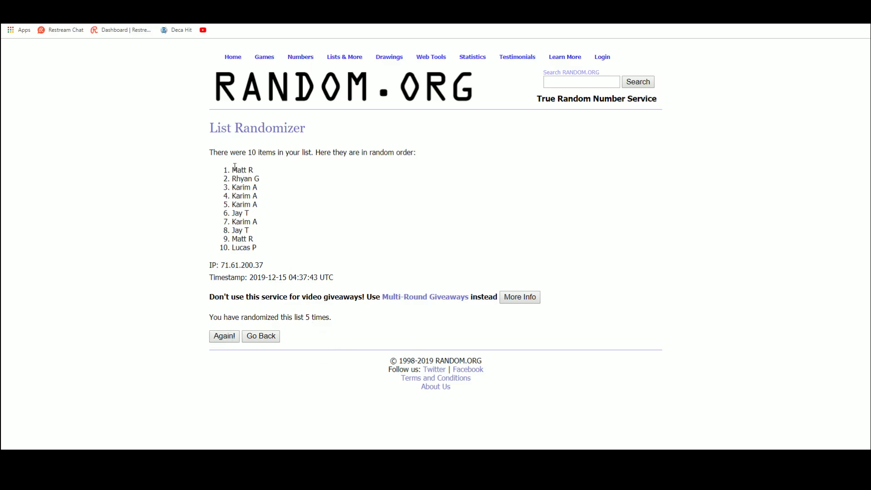
left_click_drag(233, 168, 262, 248)
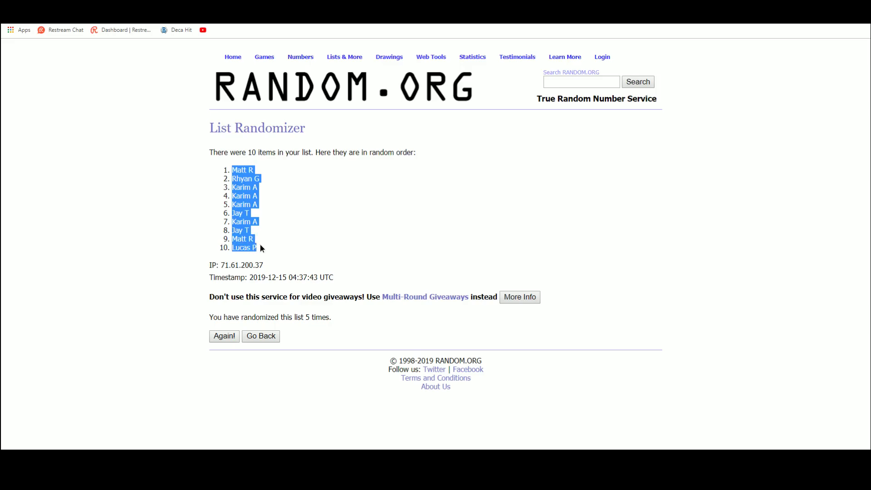
right_click(239, 195)
left_click(250, 199)
- Clear the original buyer names from A1:A10 in Excel
left_click(206, 447)
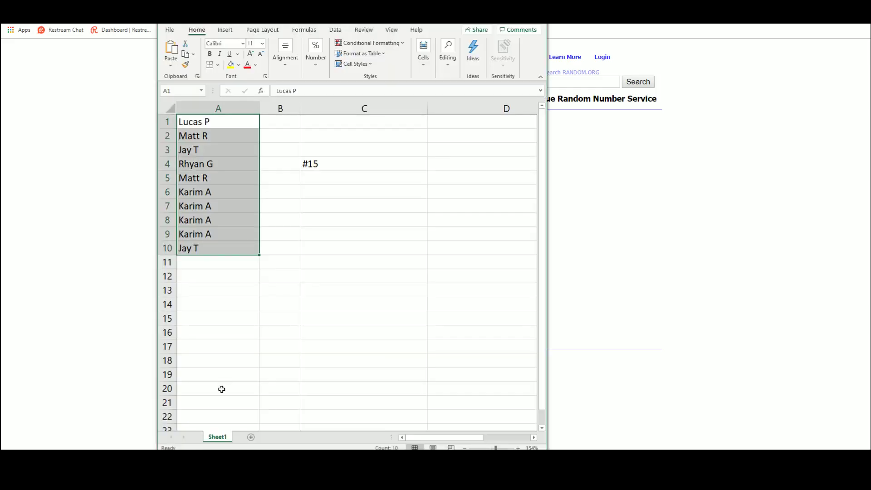
right_click(210, 130)
left_click(277, 249)
- Paste the shuffled names into A1 as plain text, then select B1 and return to RANDOM.ORG
left_click(220, 120)
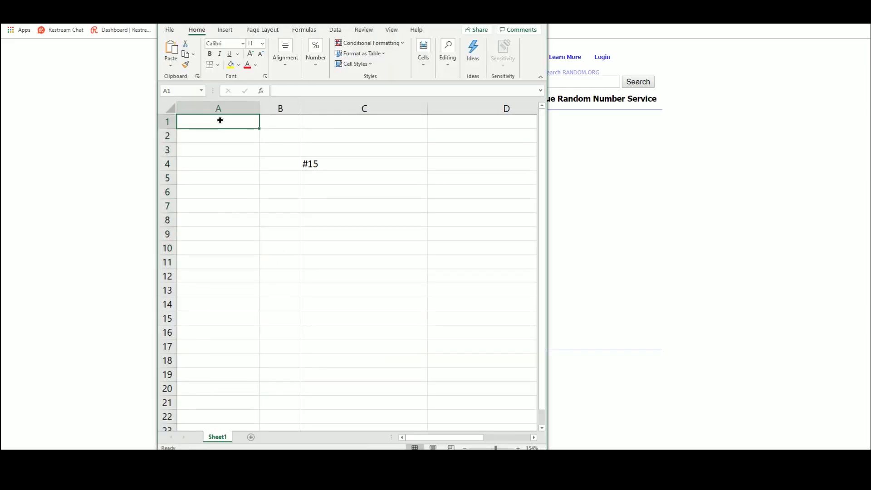
right_click(220, 120)
left_click(247, 181)
left_click(227, 131)
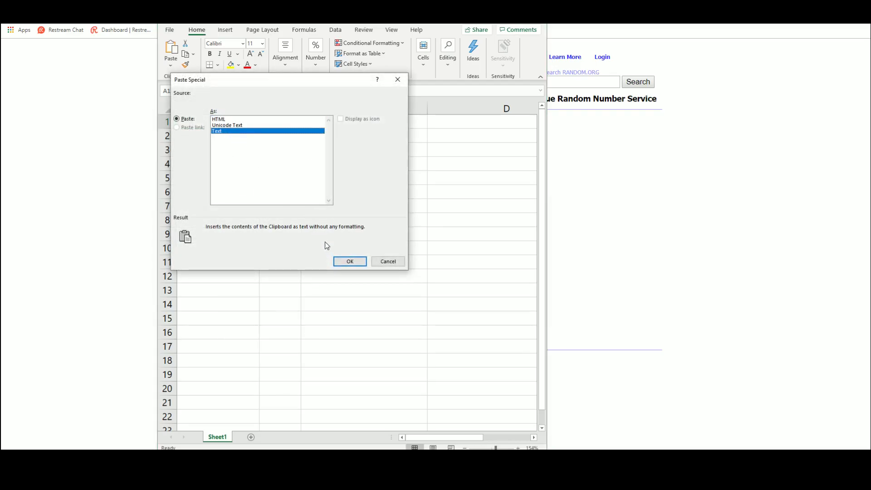
left_click(347, 260)
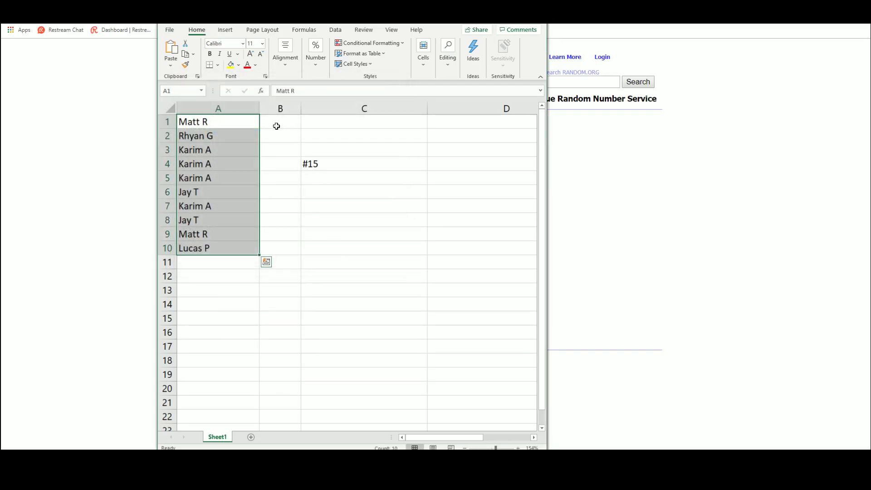
left_click(276, 126)
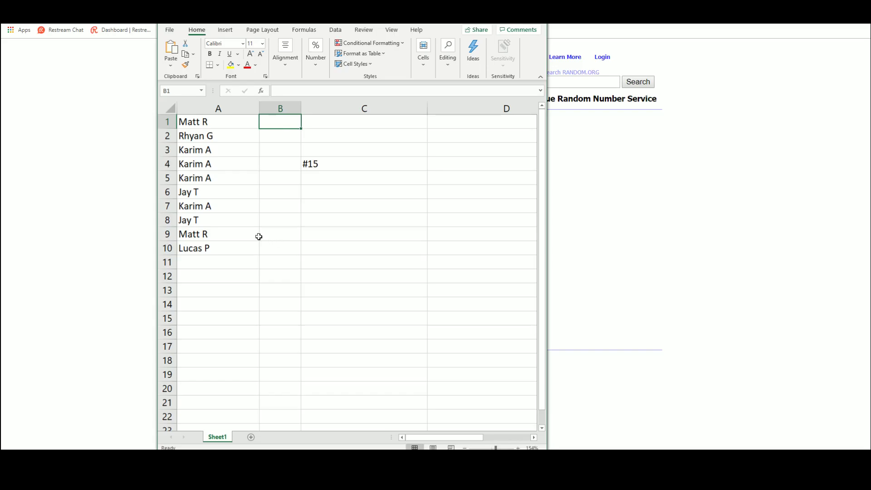
left_click(81, 236)
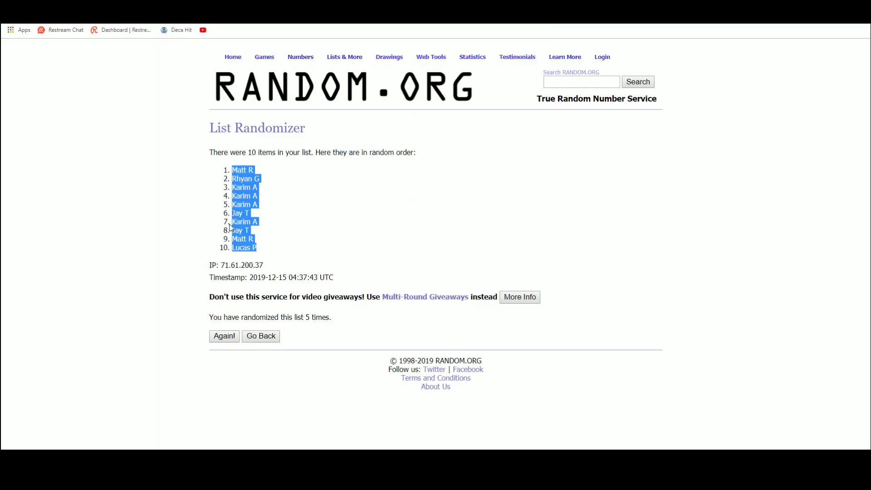
- Enter digits 0–9 in the List Randomizer, shuffle twice, and copy the result
key("alt+Left")
left_click(226, 270)
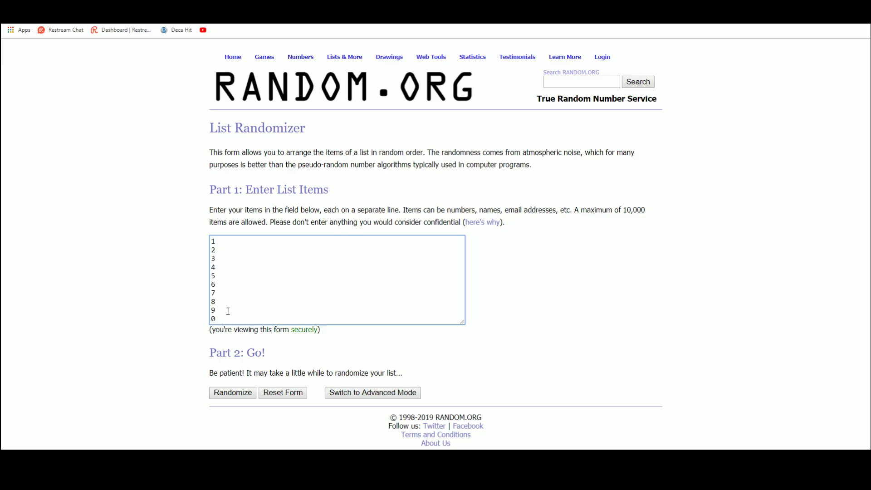
left_click(230, 393)
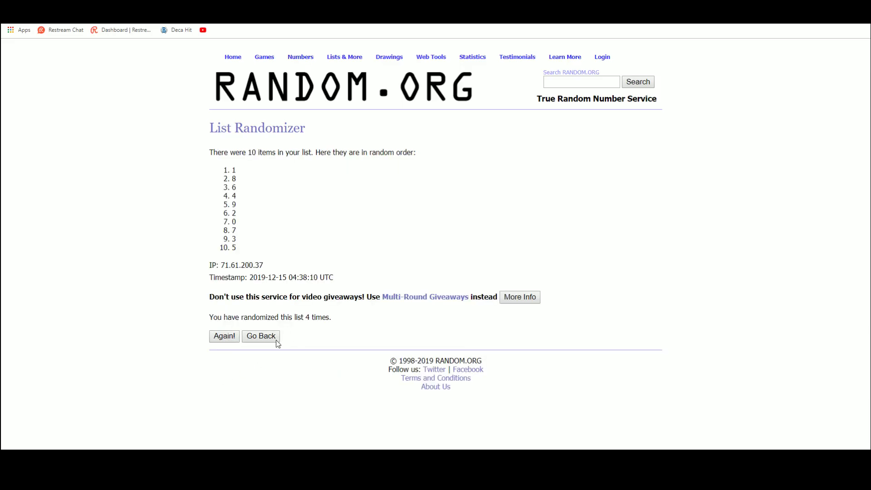
left_click(227, 337)
left_click_drag(232, 168, 243, 252)
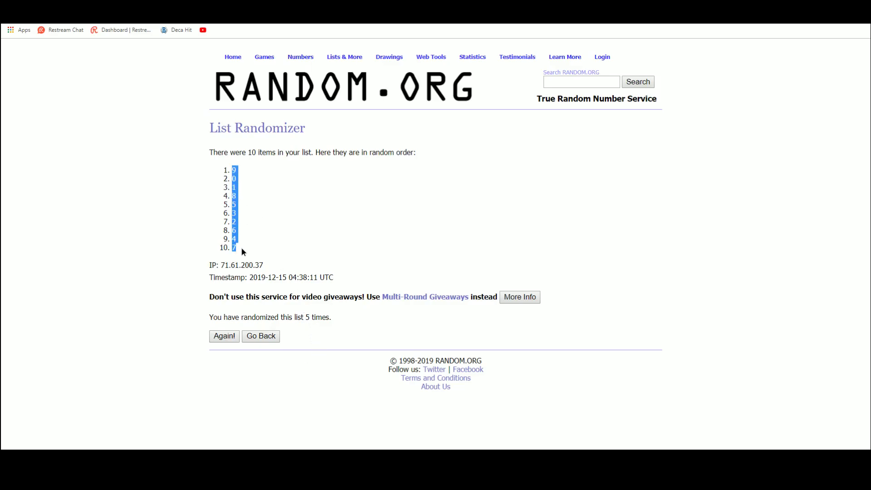
right_click(234, 224)
left_click(249, 230)
- Paste the shuffled digits into B1 as plain text beside the names
key("alt+Tab")
right_click(264, 119)
left_click(351, 178)
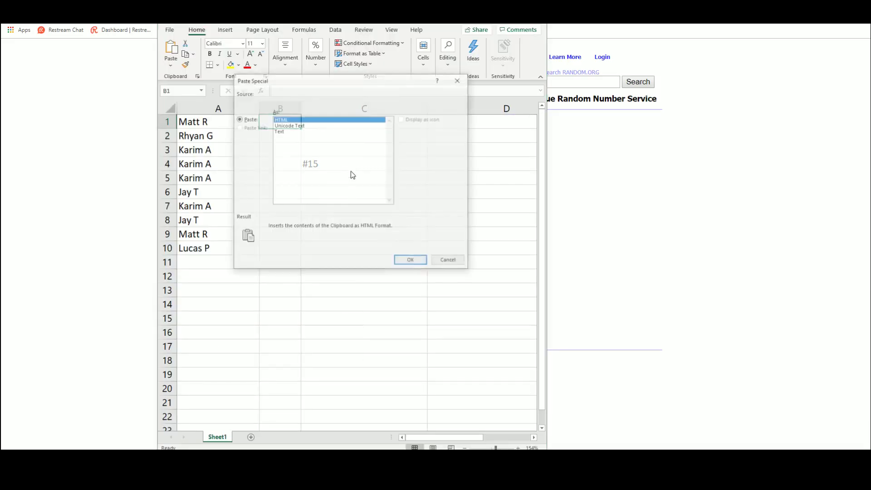
left_click(290, 132)
left_click(410, 259)
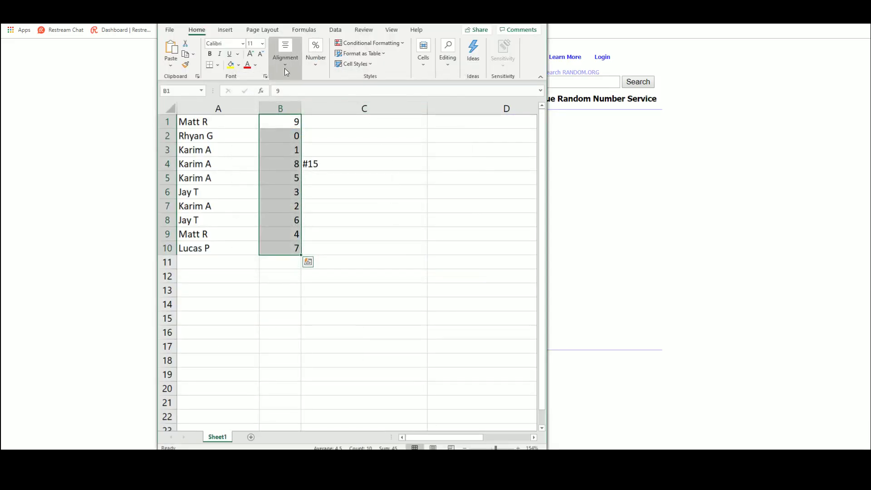
- Browse the File menu's Share and Print options, then return to the worksheet
left_click(168, 37)
left_click(180, 179)
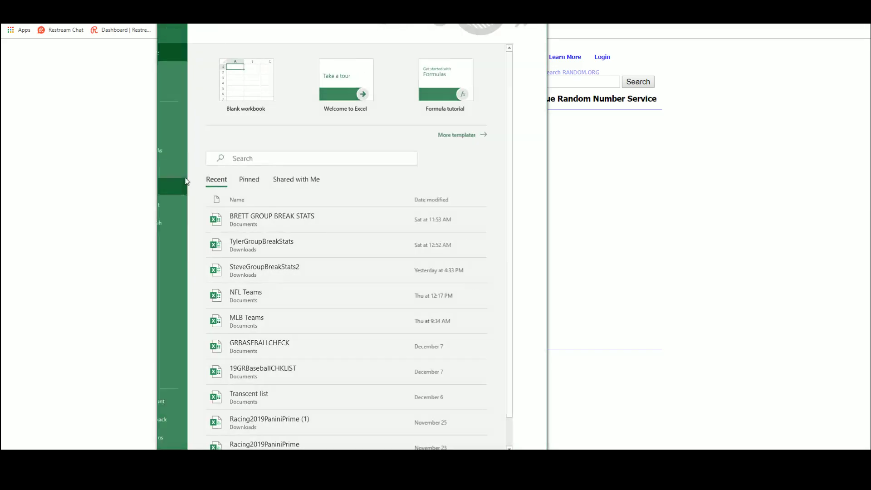
left_click(417, 127)
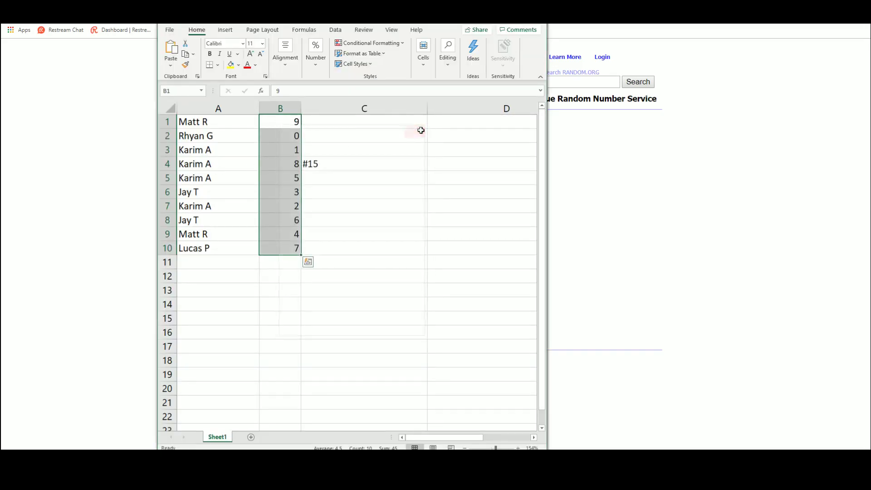
left_click(167, 32)
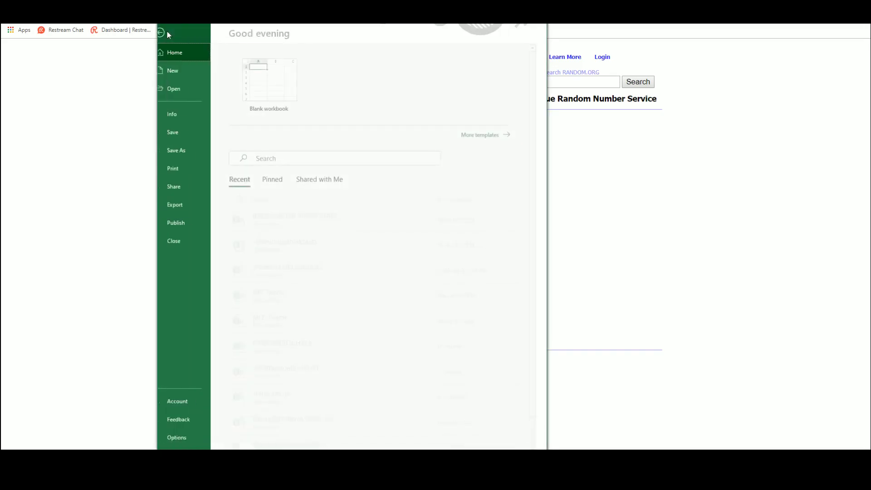
left_click(189, 168)
left_click(248, 85)
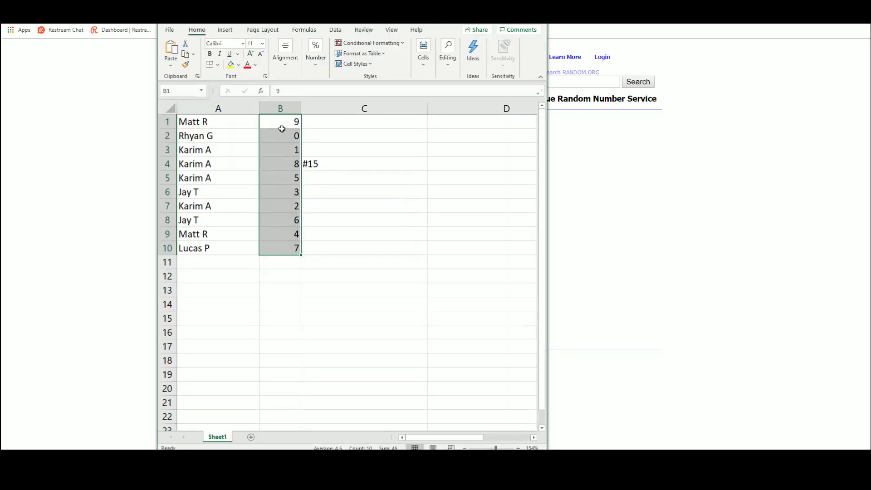
left_click(273, 138)
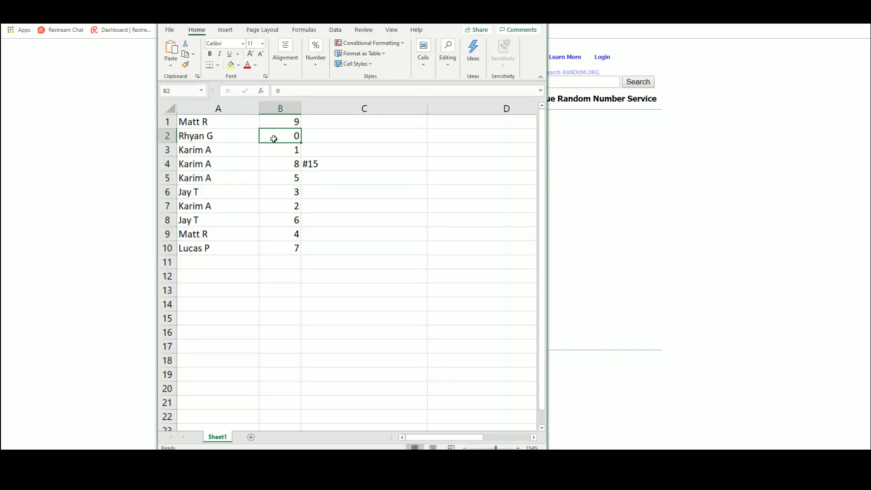
left_click(271, 149)
left_click(271, 164)
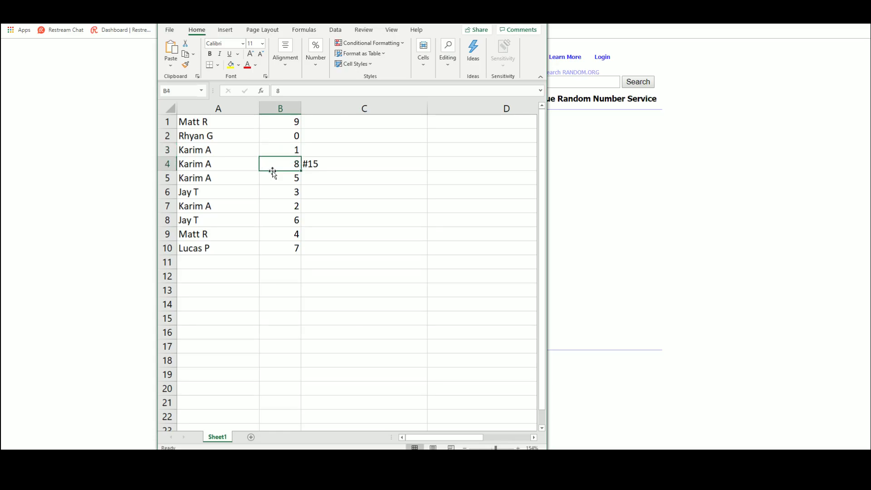
left_click(272, 178)
left_click(275, 191)
left_click(273, 207)
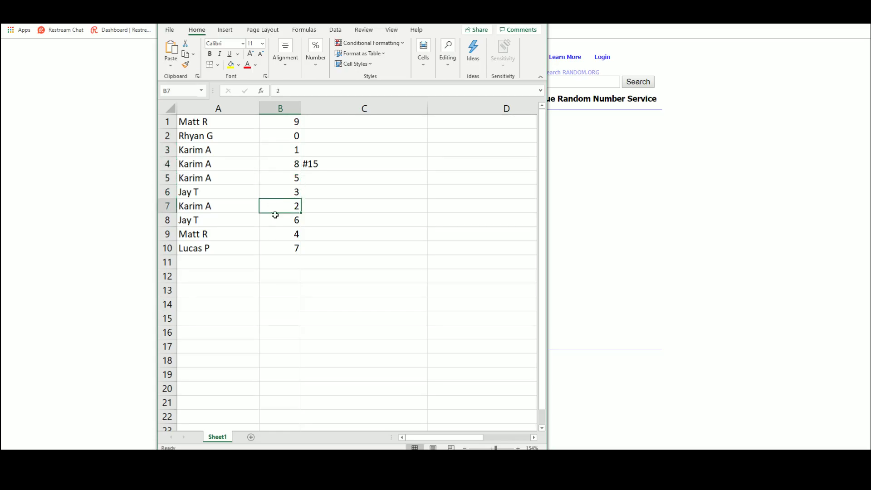
left_click(274, 222)
left_click(278, 239)
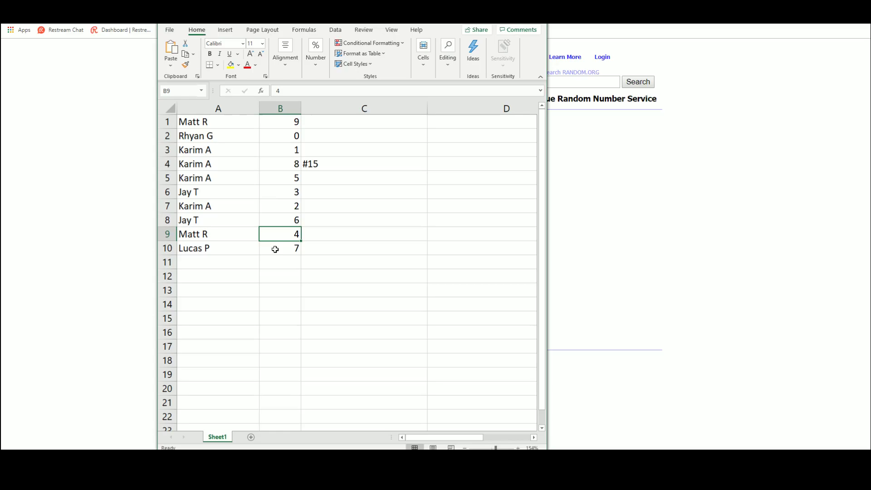
left_click(276, 251)
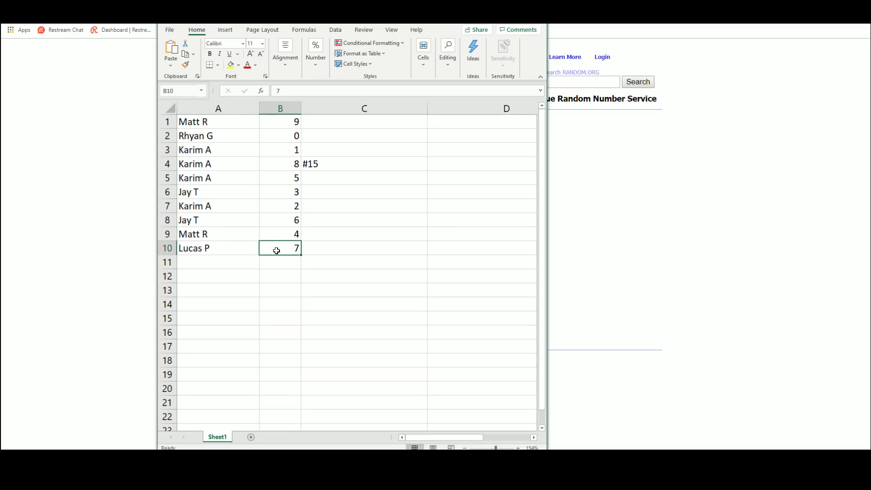